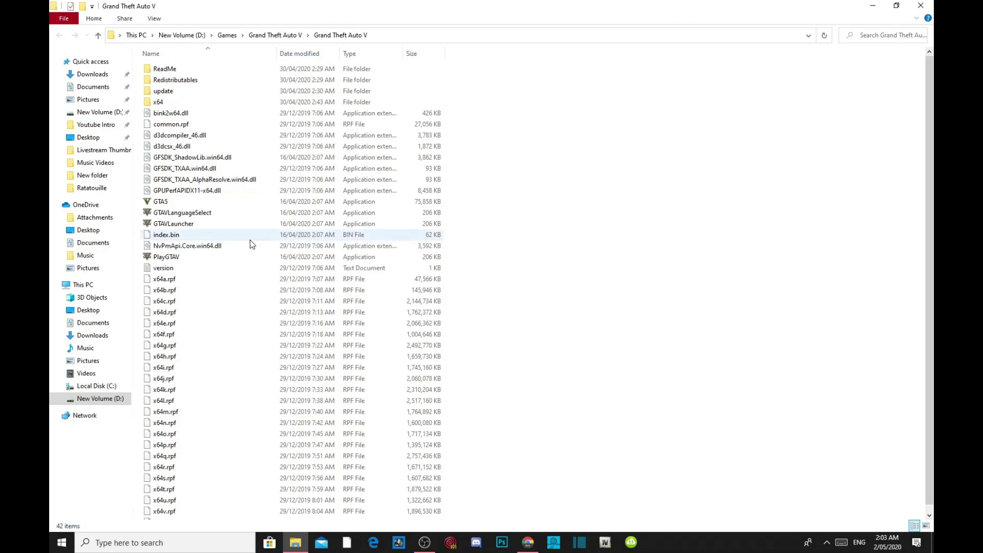
- Scroll the LCPDFR.com downloads page to look over the GTA5 Mods categories
scroll(250, 240, "down", 1)
scroll(239, 354, "up", 1)
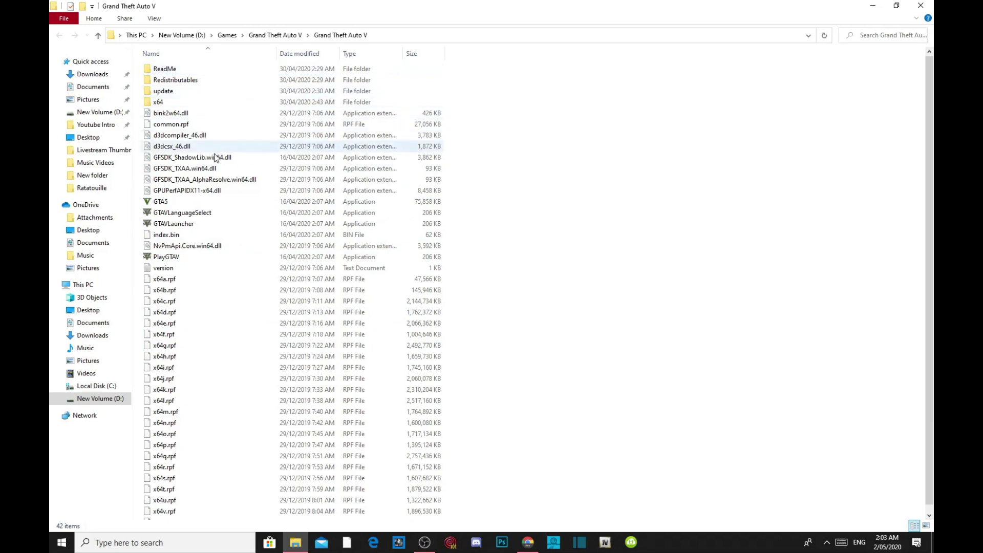
scroll(210, 494, "down", 1)
scroll(211, 494, "up", 1)
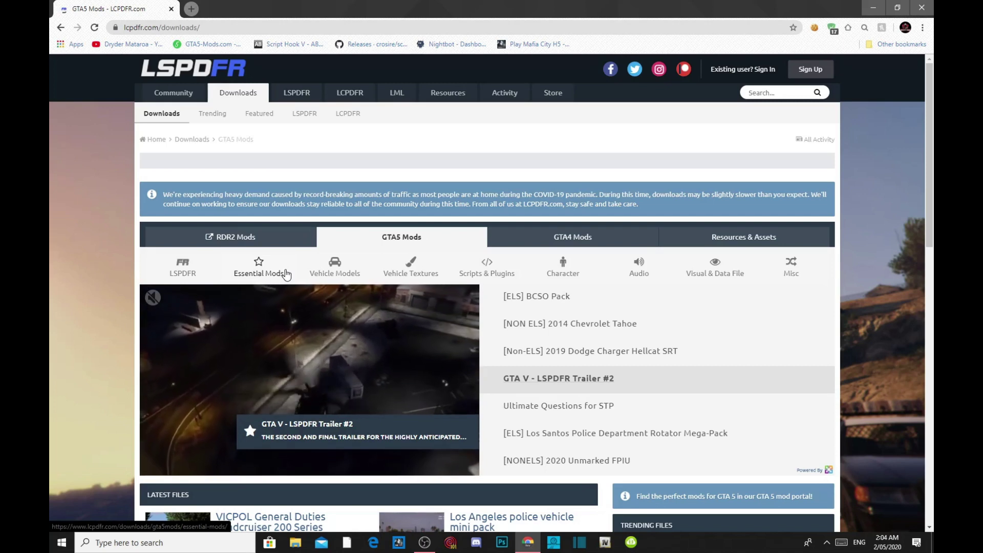
- Open the LSPDFR category's LSPD First Response 0.4.7 page and highlight its anti-virus warning
left_click(183, 270)
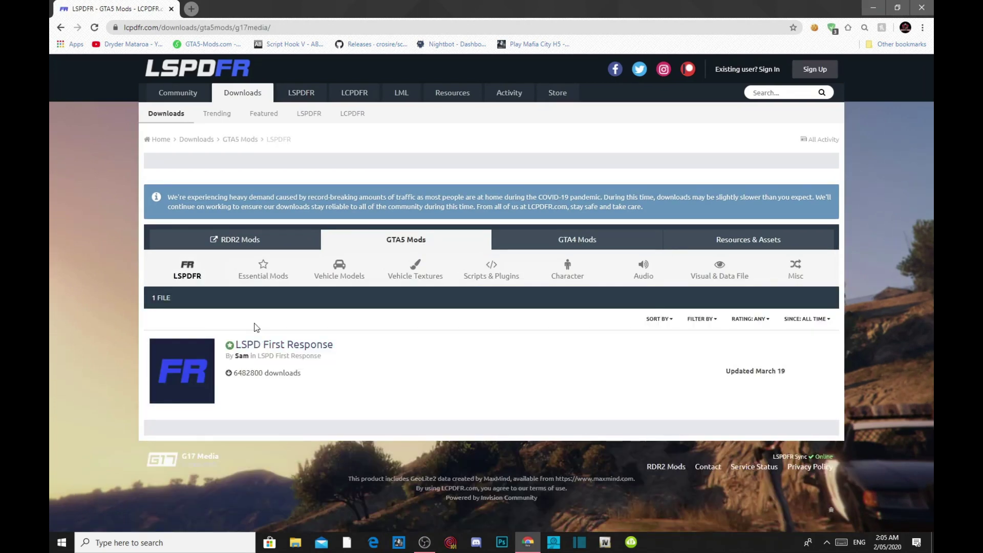
left_click(294, 349)
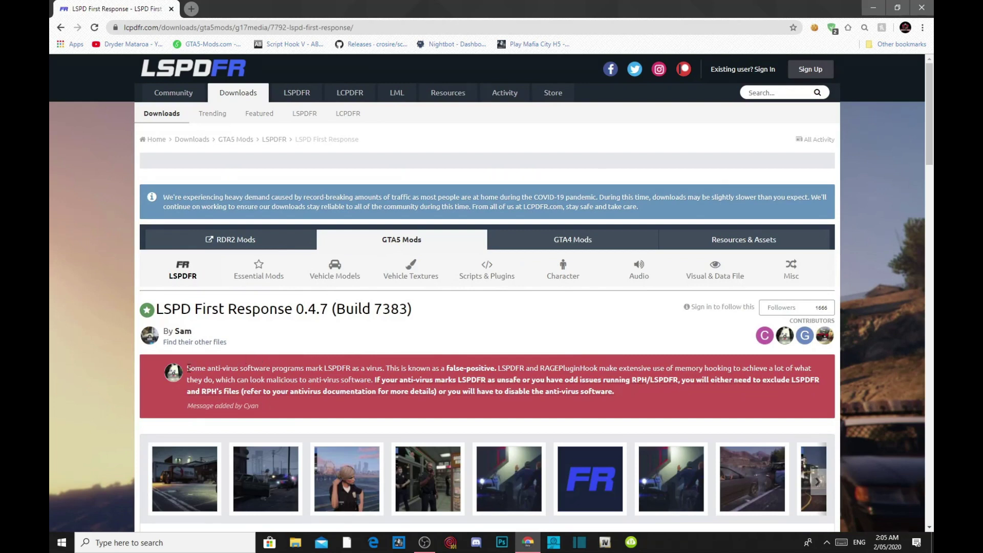
left_click_drag(254, 371, 609, 382)
left_click(457, 365)
left_click_drag(188, 369, 634, 402)
left_click(626, 392)
left_click_drag(187, 369, 456, 368)
left_click_drag(617, 385, 621, 392)
- Start the LSPD First Response download from the bottom of the file page
scroll(471, 388, "down", 5)
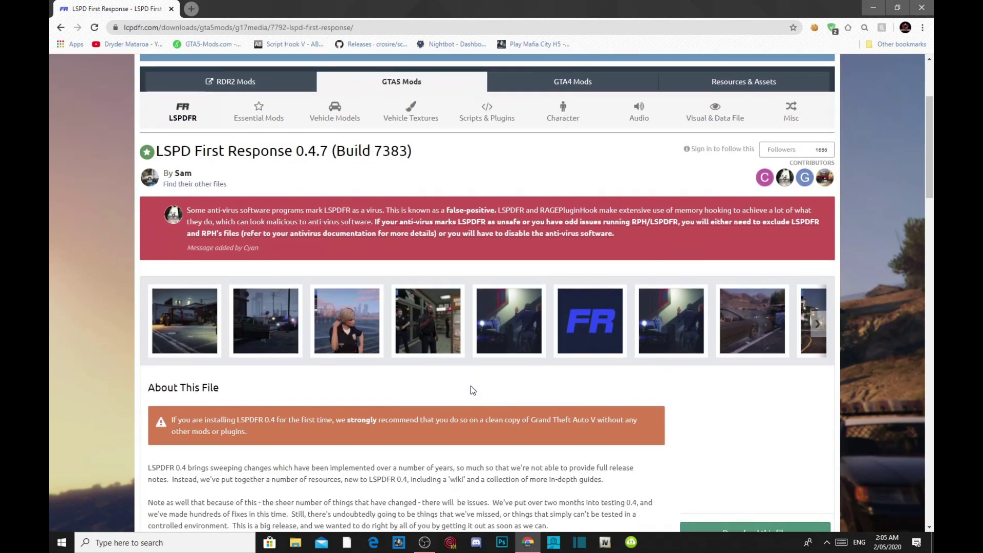
scroll(472, 386, "down", 1)
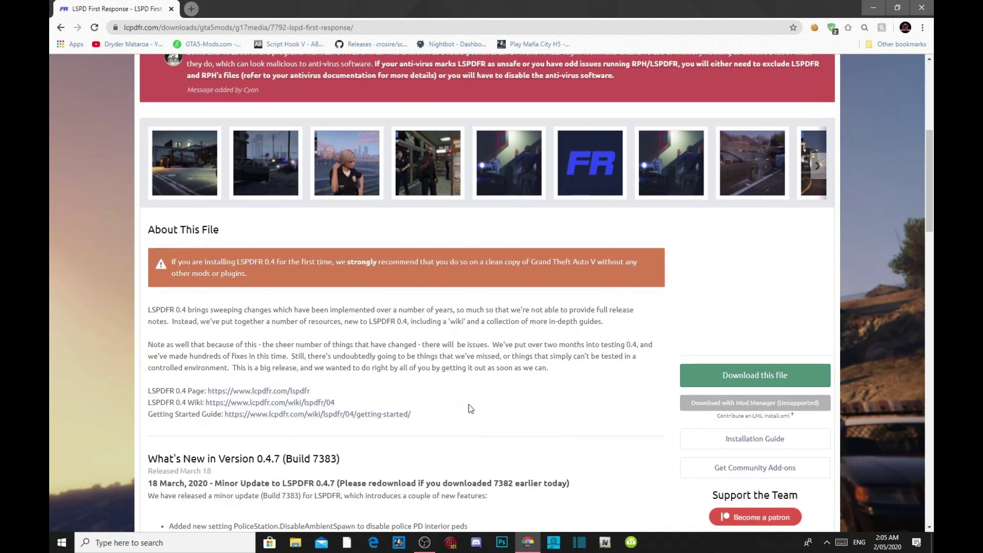
left_click(756, 379)
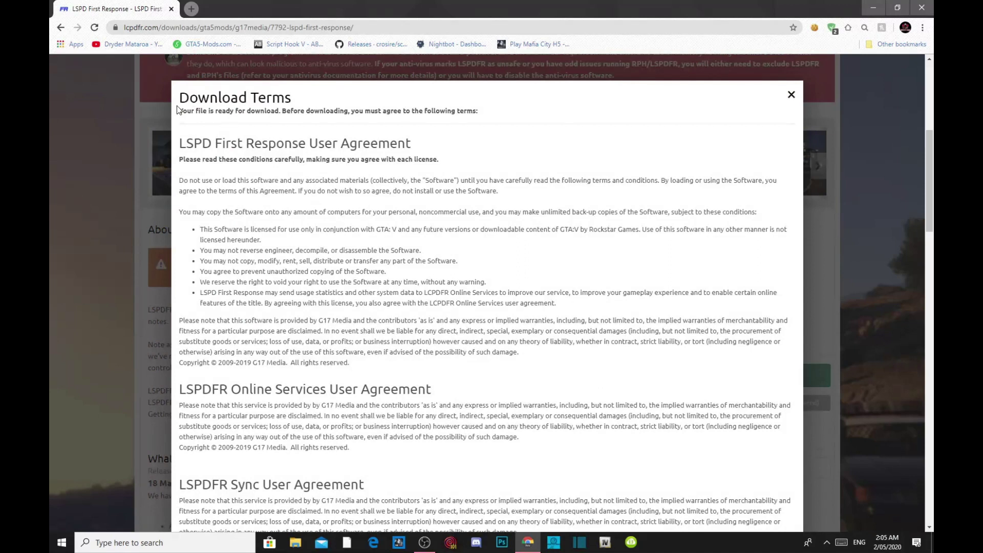
- Read through the download terms and agree, revealing lspdfr_047_setup.exe and LSPDFR_047_Manual_Install.zip
left_click_drag(194, 150, 558, 304)
left_click(463, 332)
scroll(464, 332, "down", 7)
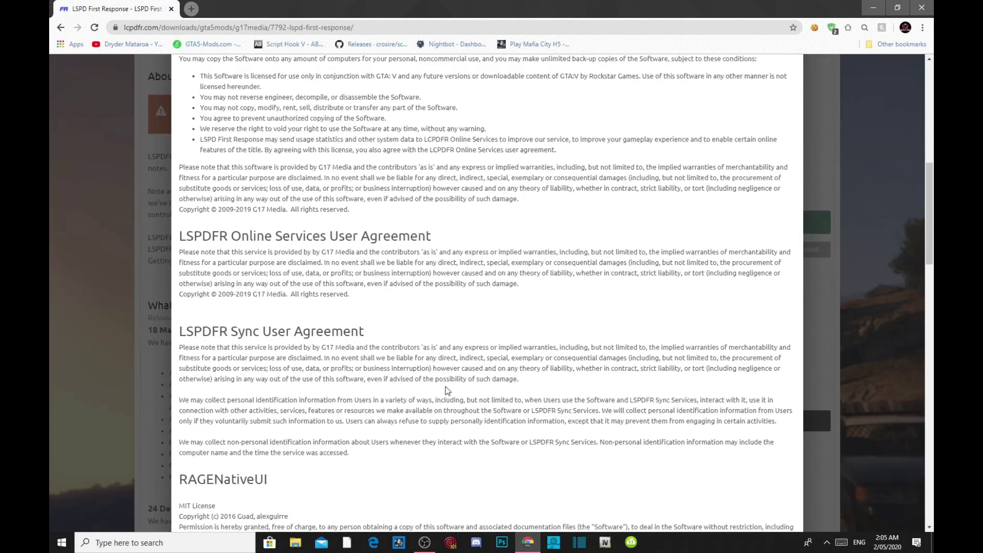
scroll(447, 391, "down", 5)
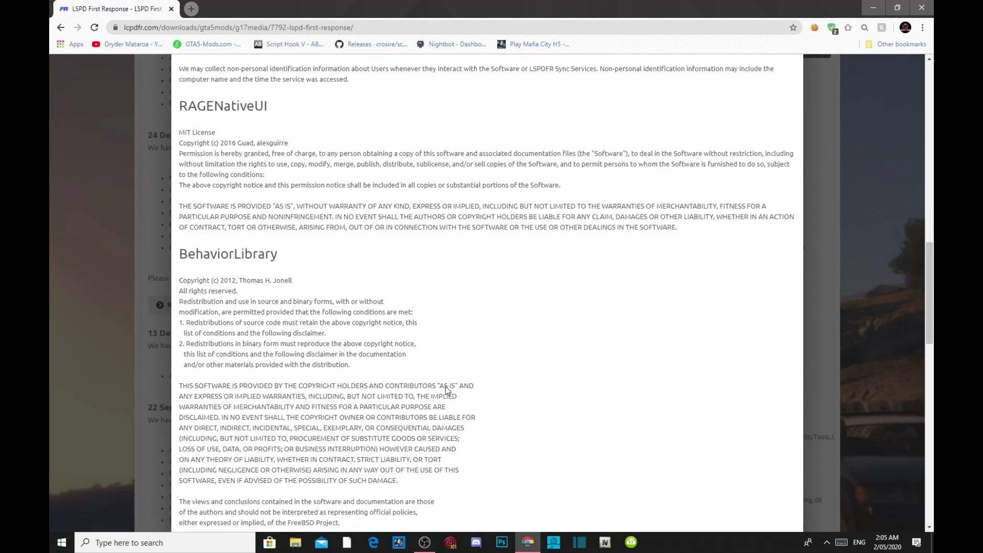
scroll(447, 391, "down", 7)
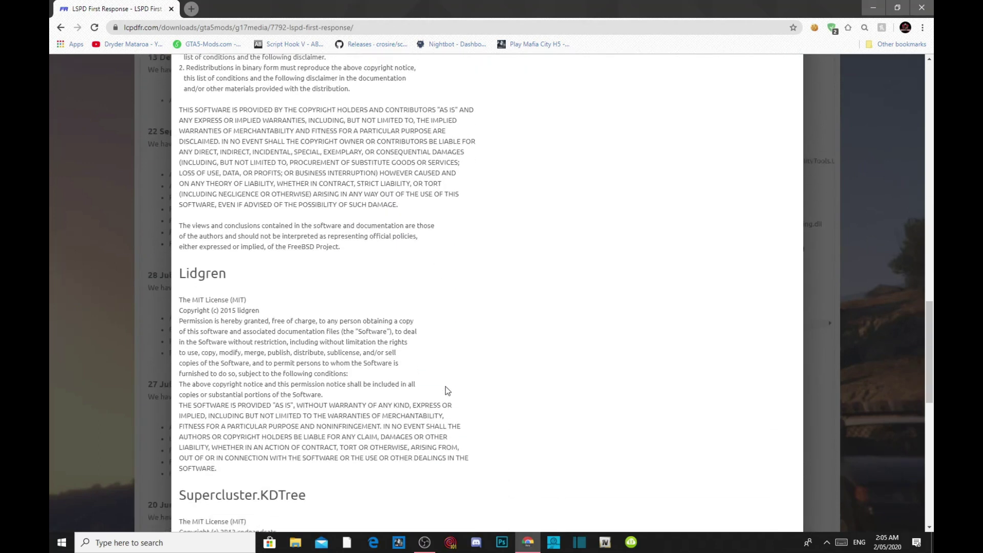
scroll(447, 391, "down", 2)
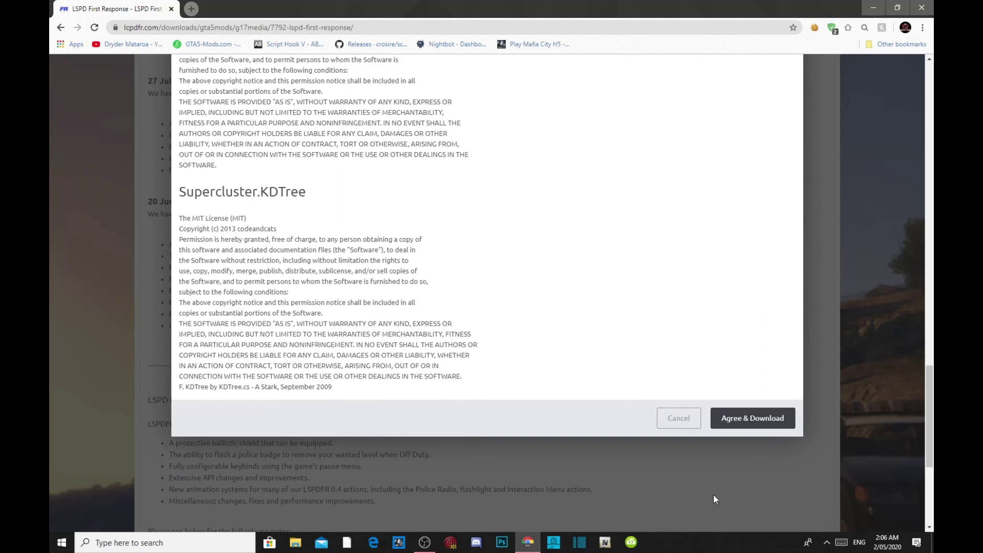
left_click(757, 426)
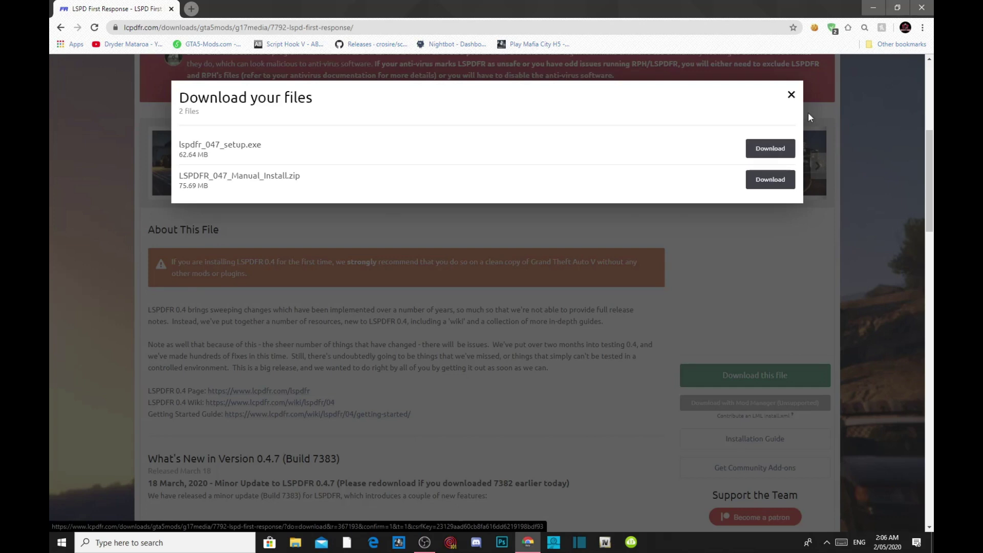
- Run the lspdfr_047_setup installer from the desktop as administrator
left_click(791, 94)
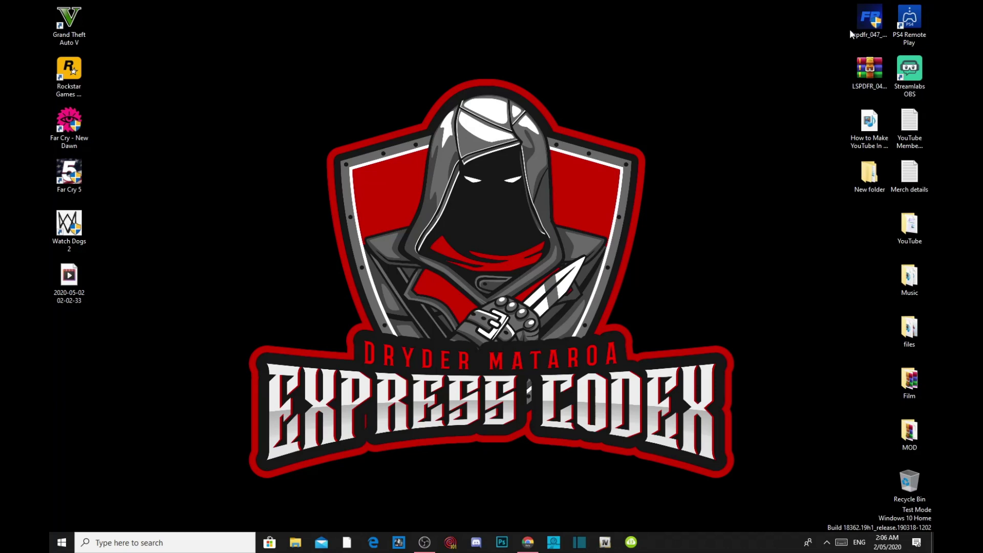
left_click_drag(877, 28, 804, 35)
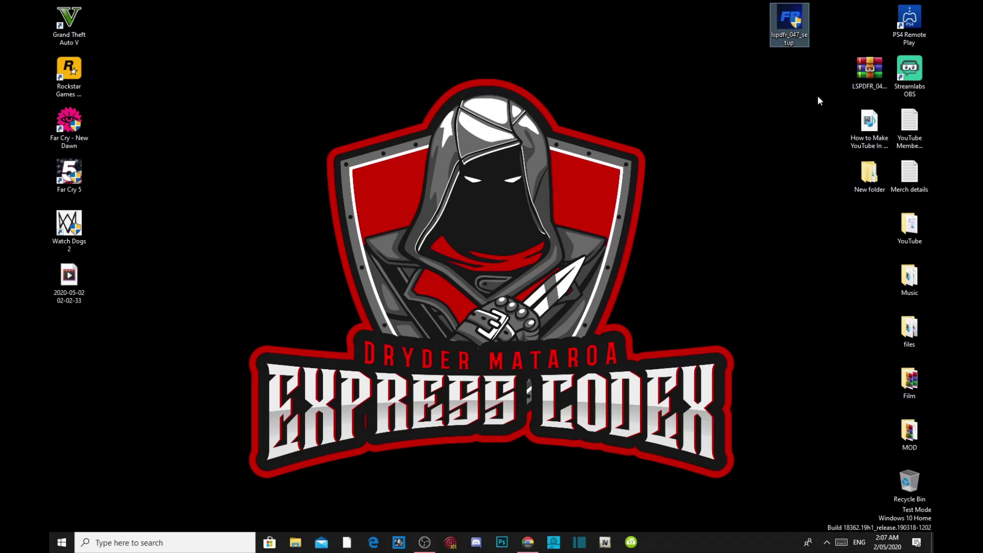
right_click(788, 32)
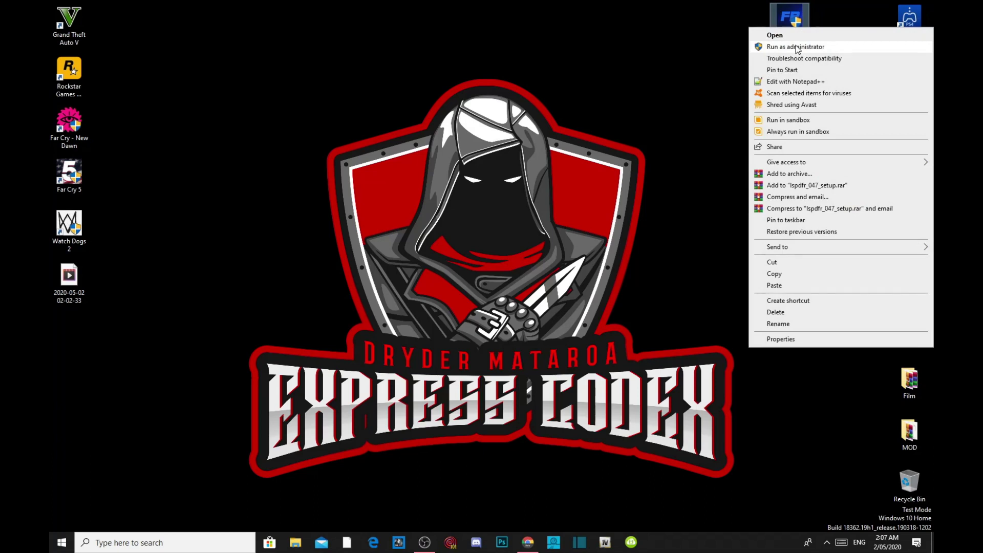
left_click(797, 47)
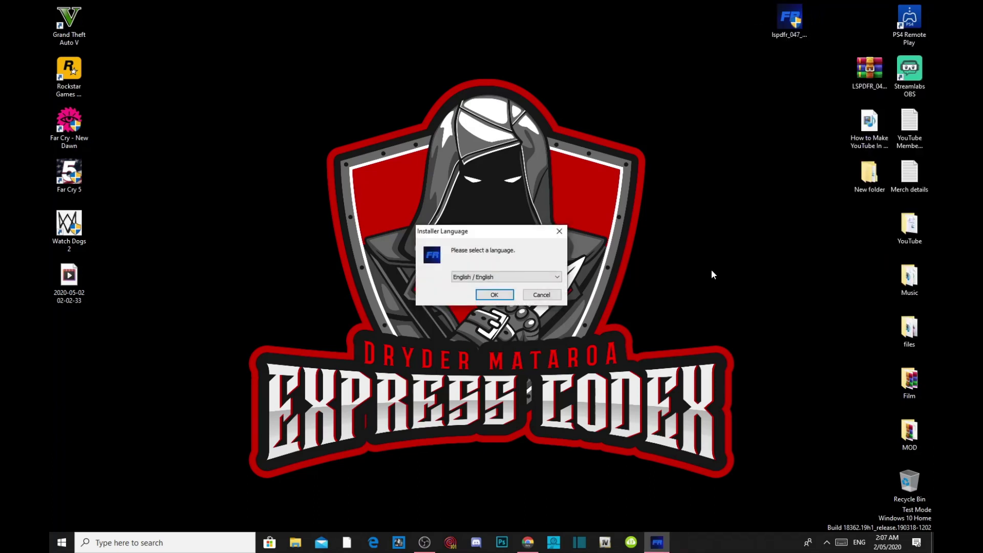
- Keep English as the installer language and continue to the welcome page
left_click(539, 277)
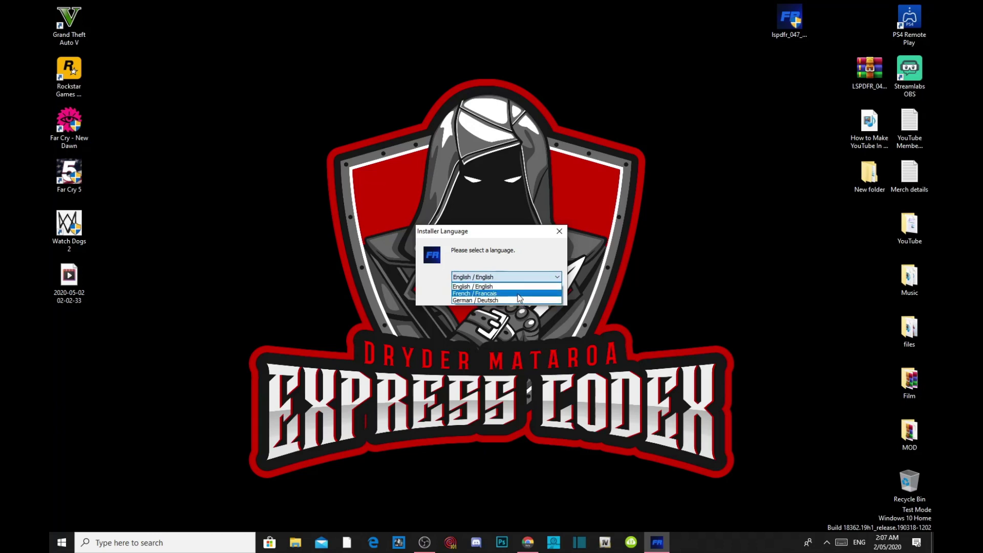
left_click(669, 253)
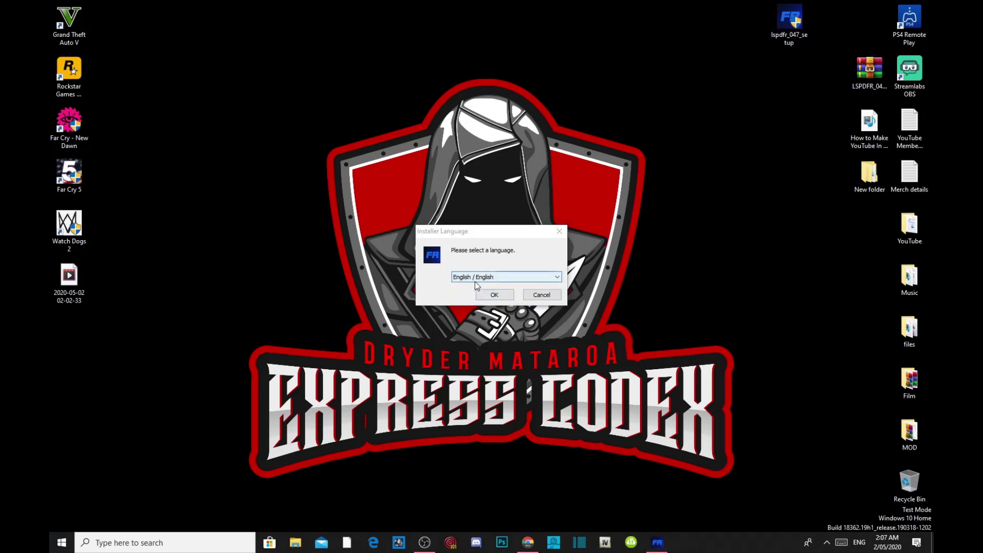
left_click(495, 297)
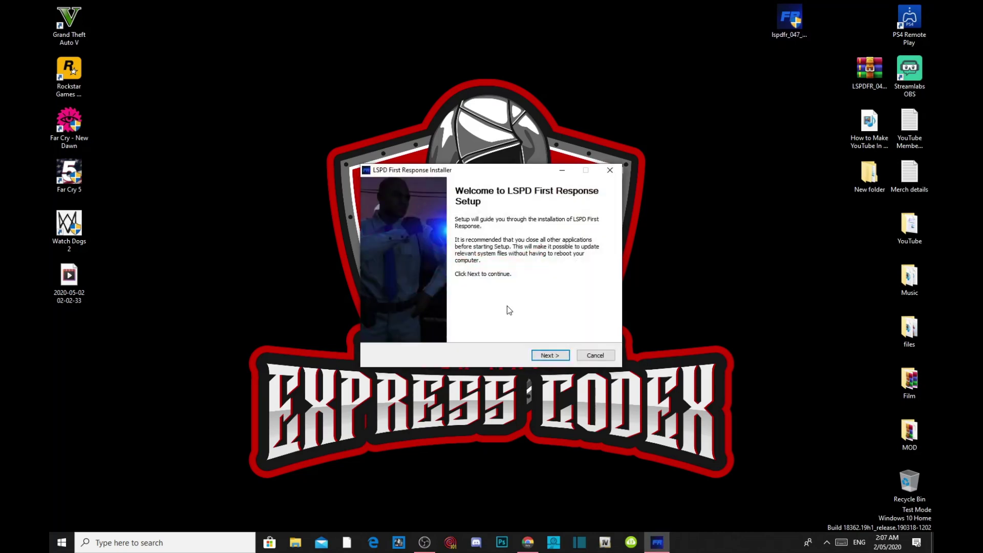
- Agree to the LSPDFR license and keep all default components
left_click(542, 356)
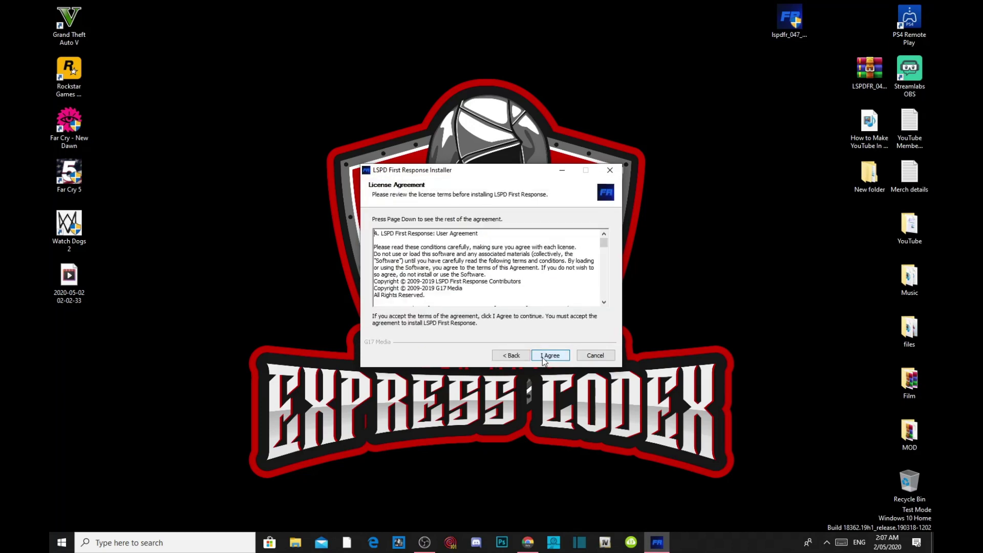
scroll(508, 266, "down", 8)
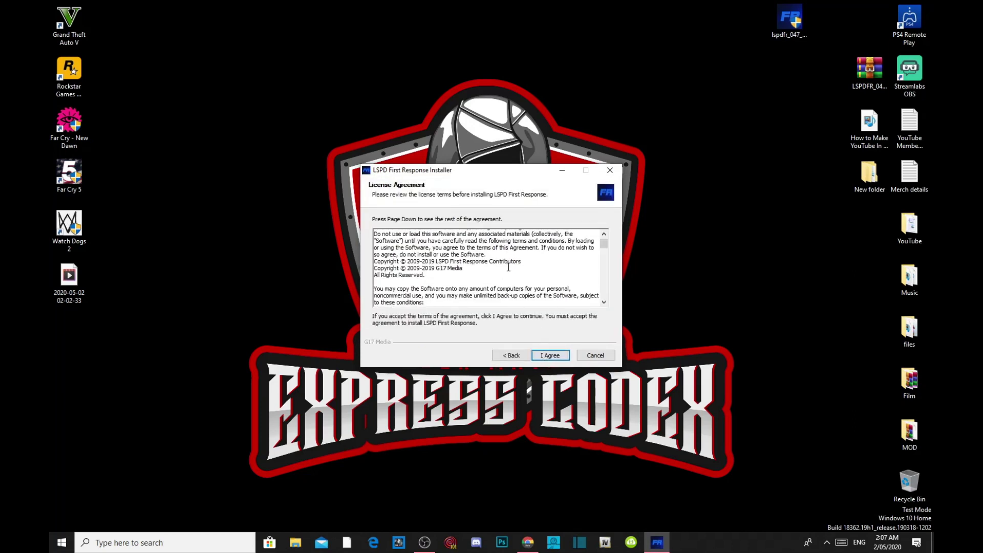
scroll(509, 266, "down", 5)
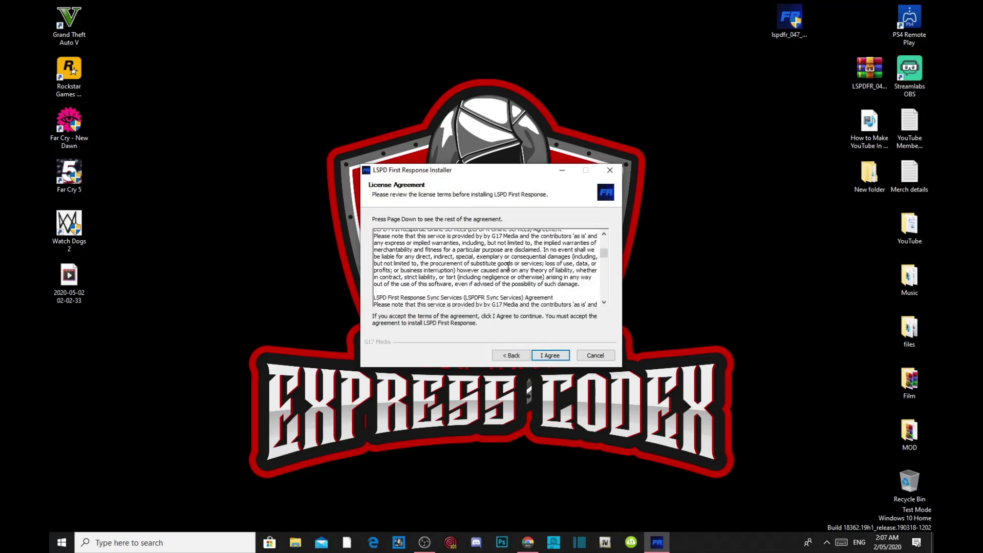
left_click(549, 357)
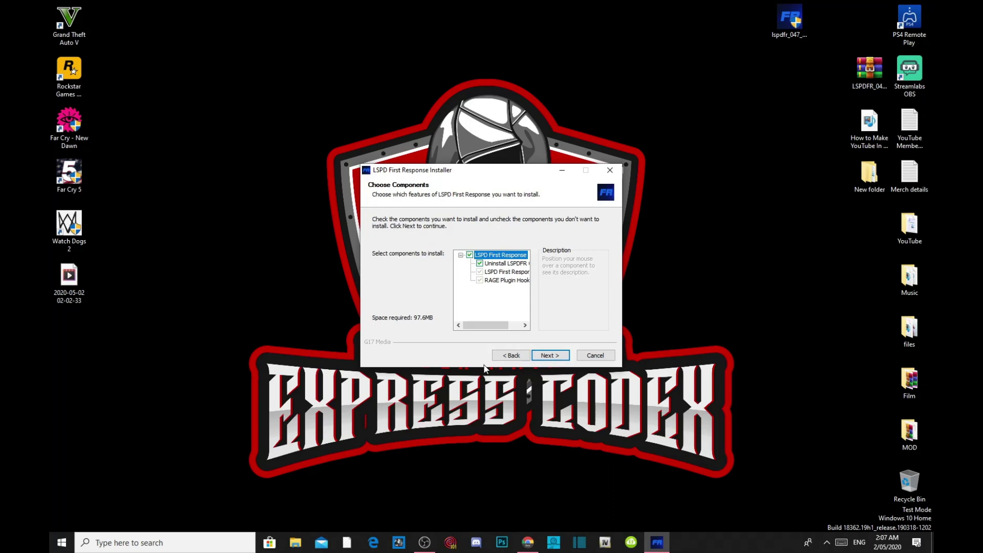
left_click(550, 356)
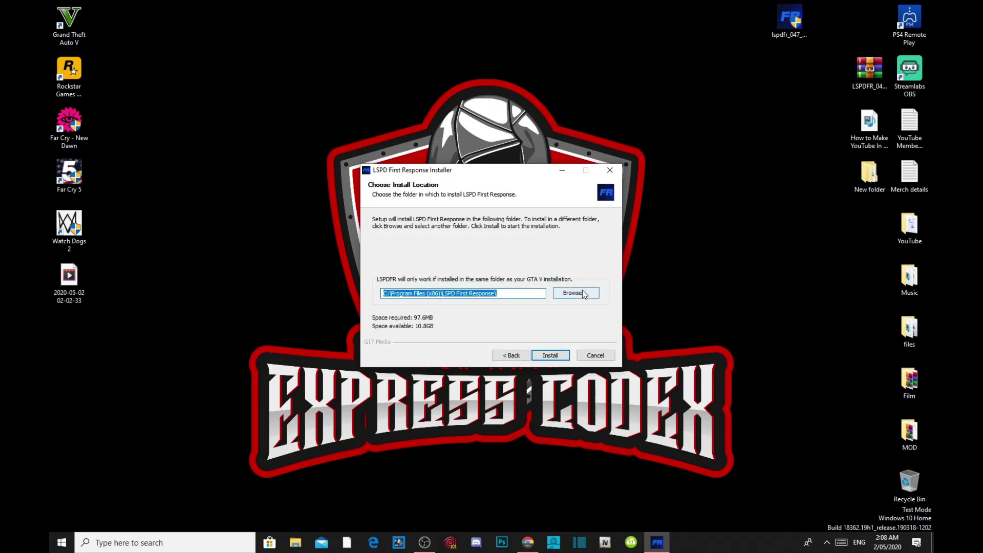
- Choose D:\Games\Grand Theft Auto V\Grand Theft Auto V as the install folder
left_click(71, 29)
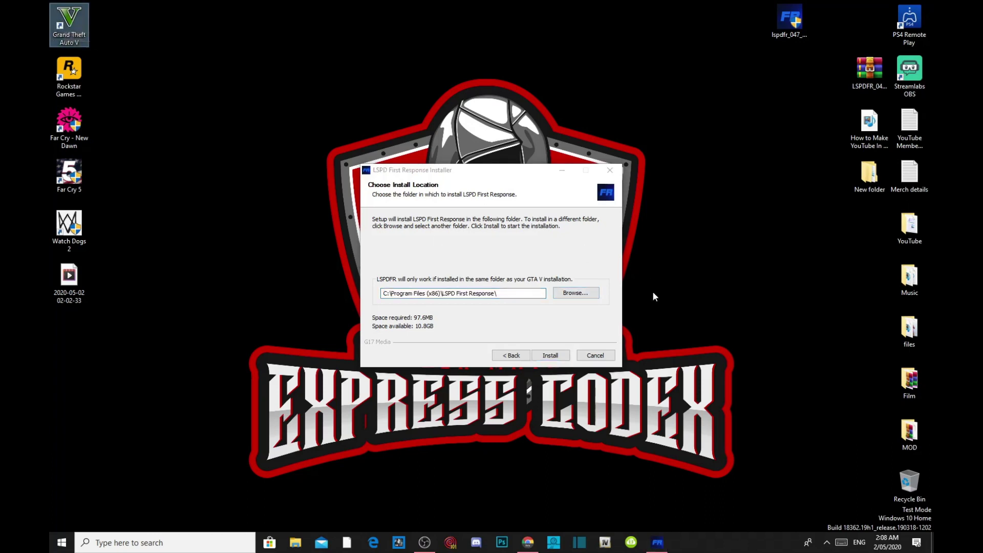
left_click(572, 295)
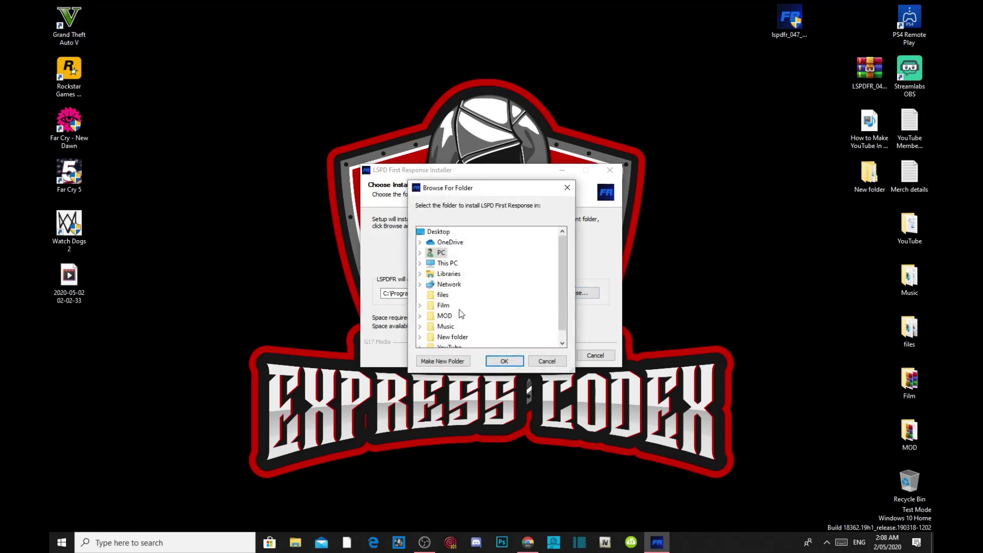
left_click(448, 263)
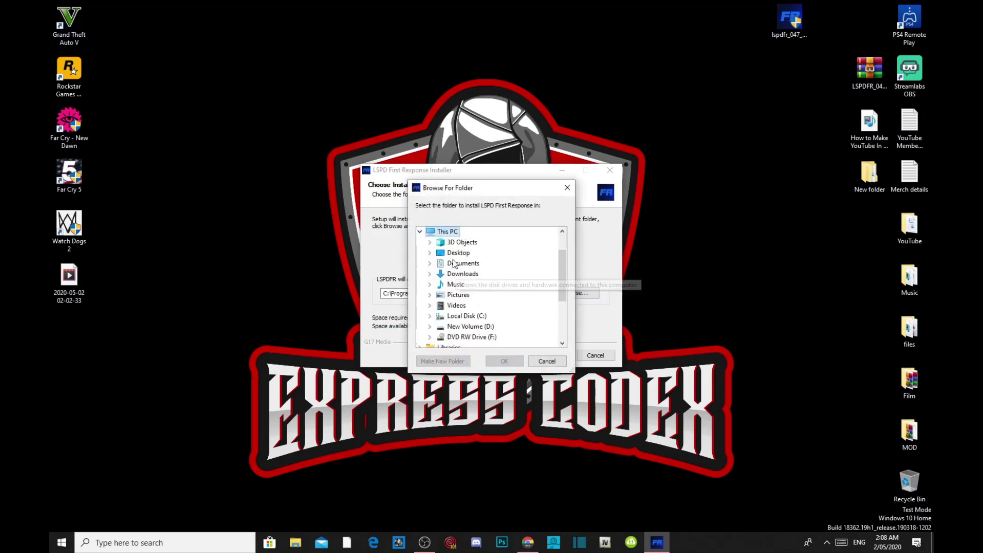
left_click(472, 328)
left_click(469, 295)
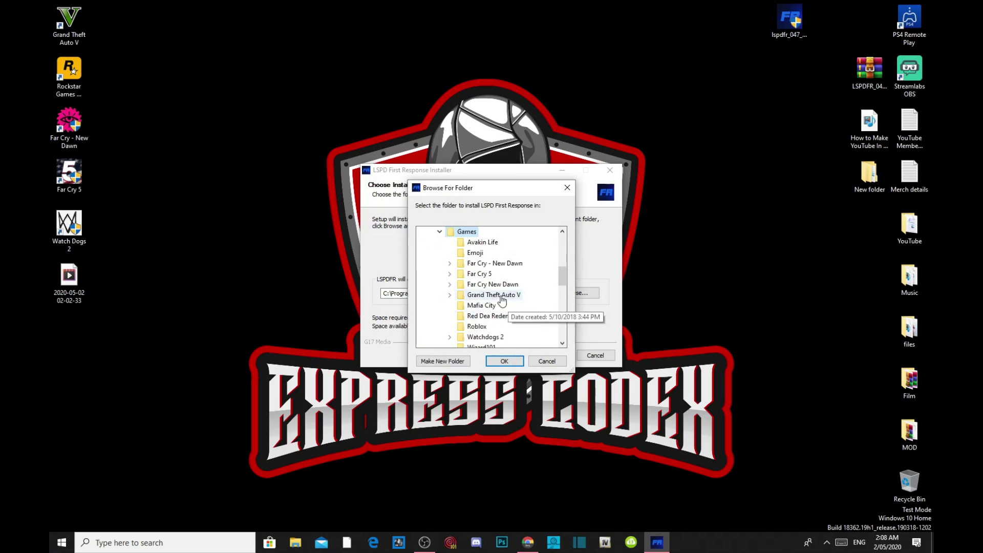
left_click(501, 297)
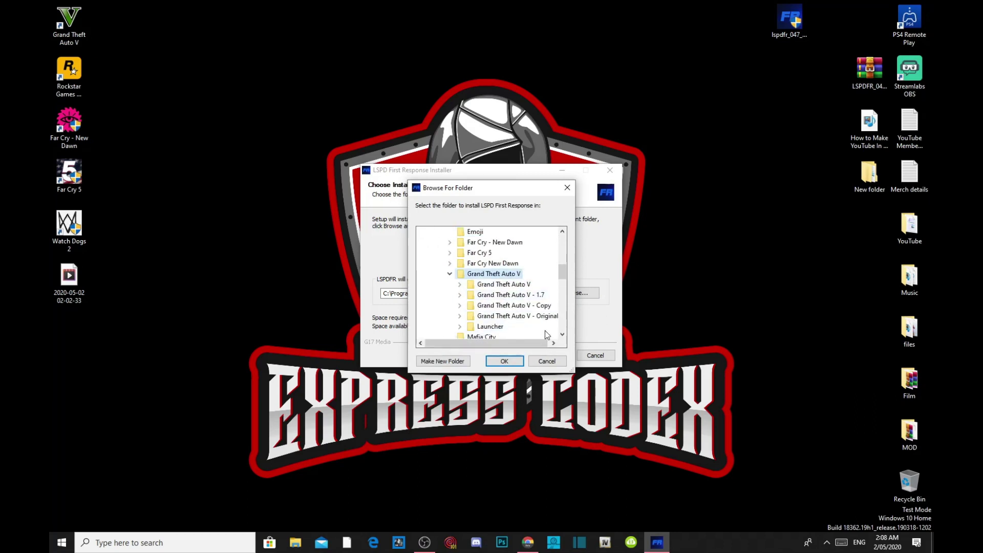
left_click(511, 286)
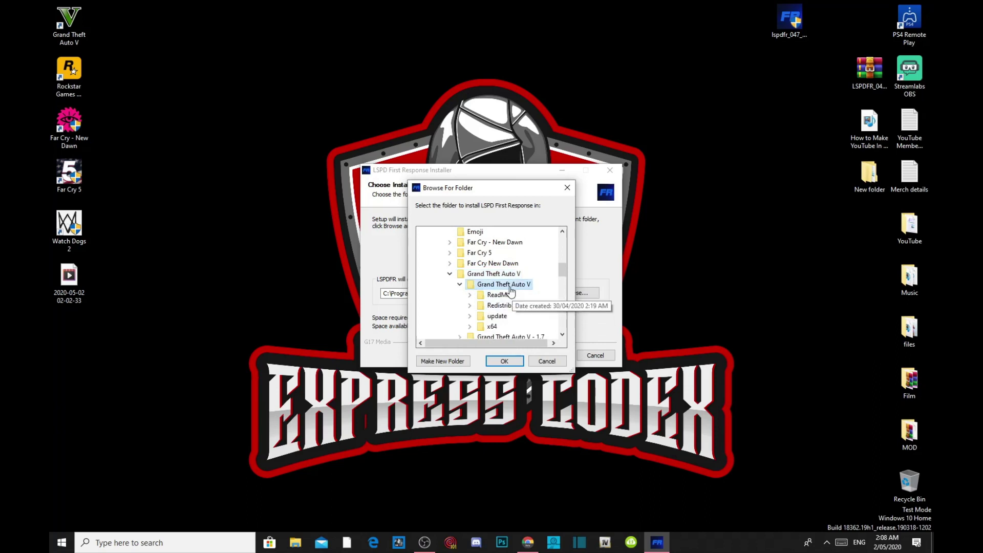
left_click(504, 365)
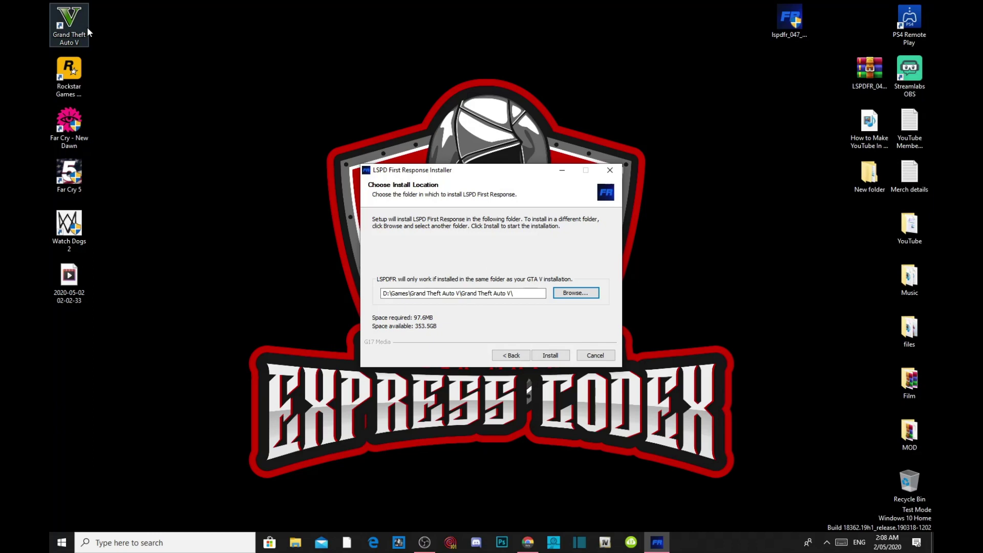
- Install LSPDFR into the GTA V folder and finish with the configurator option left checked
left_click(557, 356)
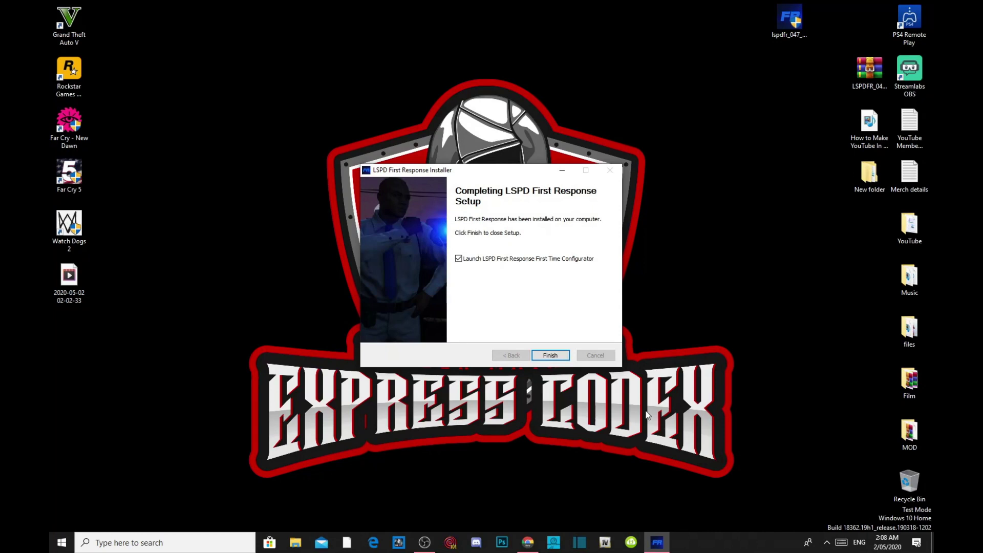
left_click(558, 357)
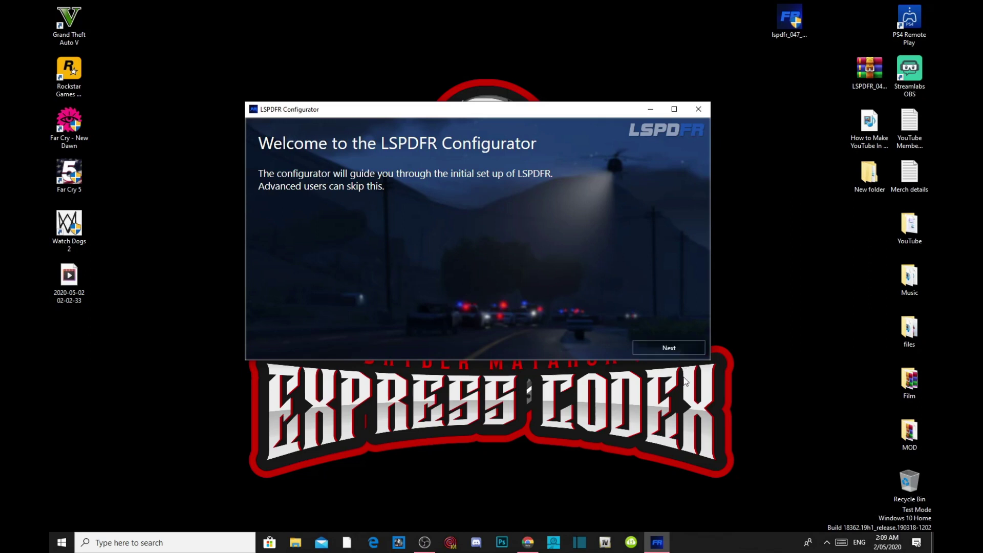
- Accept the RAGE Plugin Hook disclaimer, apply its recommended settings automatically, and confirm success
left_click(680, 353)
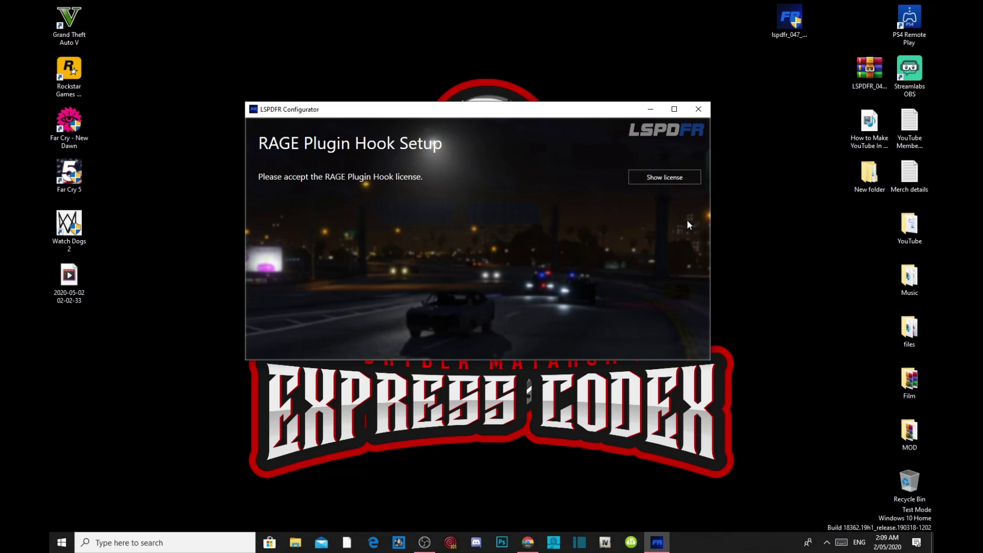
left_click(668, 184)
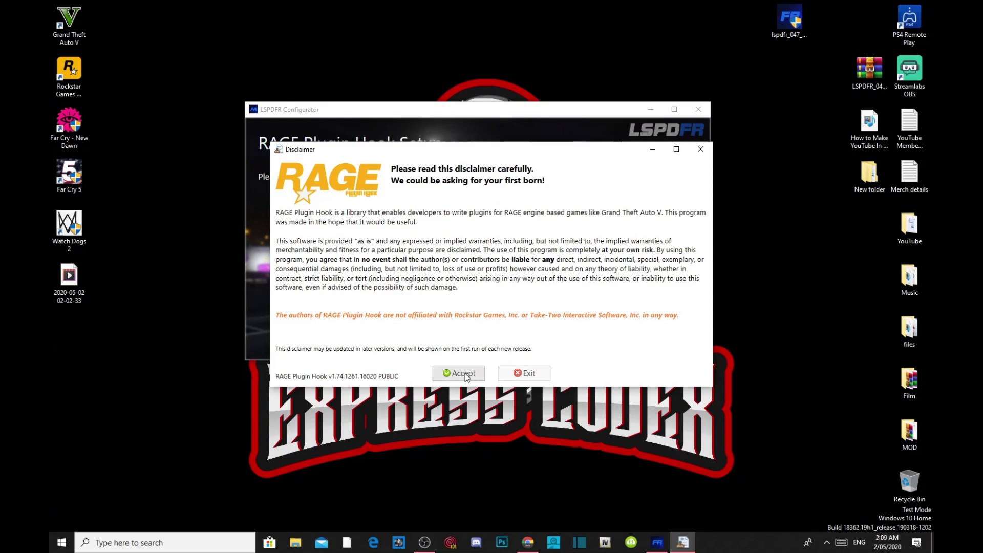
left_click(463, 374)
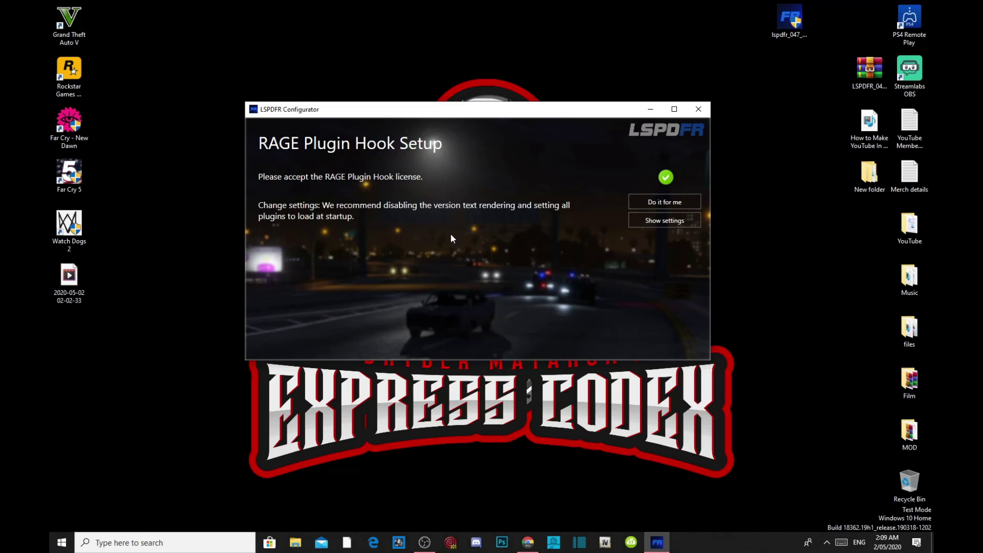
left_click(666, 202)
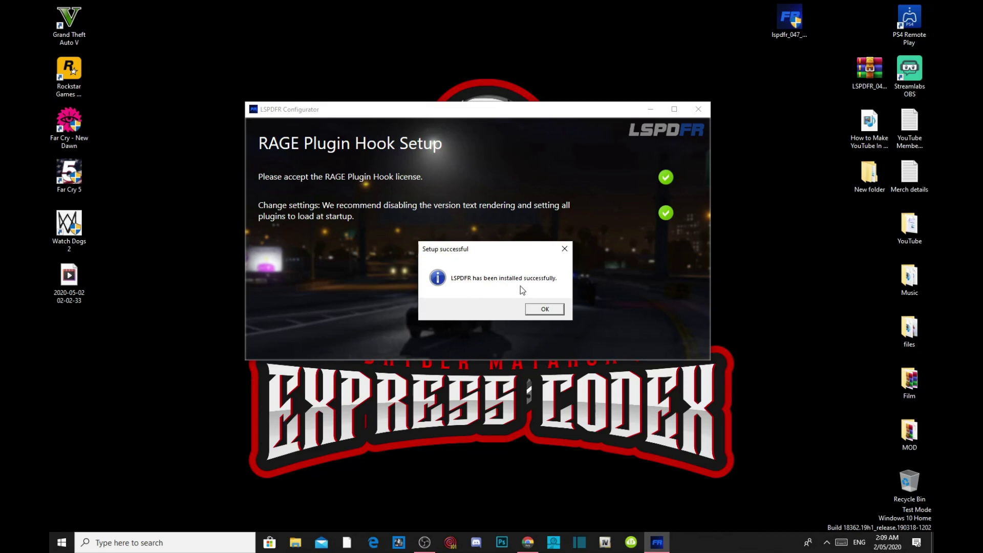
left_click(545, 309)
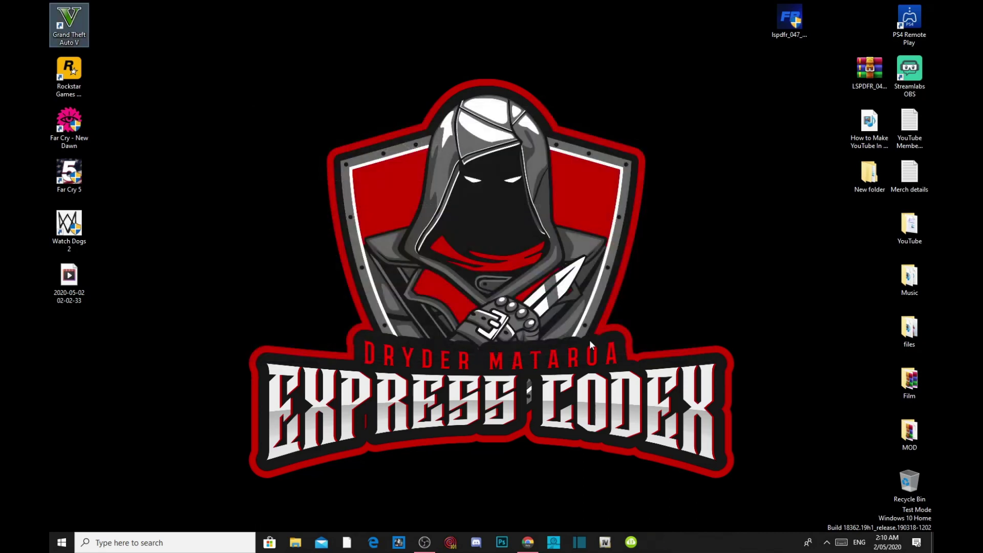